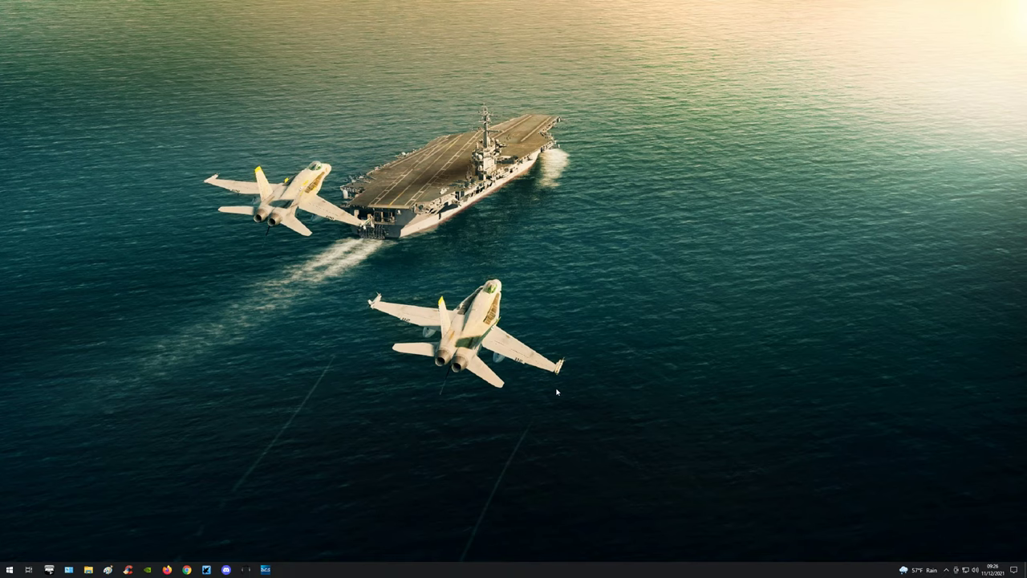
# Launch Disk Management from the Start menu and enlarge its window to show Disk 7's 465.75 GB unallocated space.
pyautogui.rightClick(11, 570)
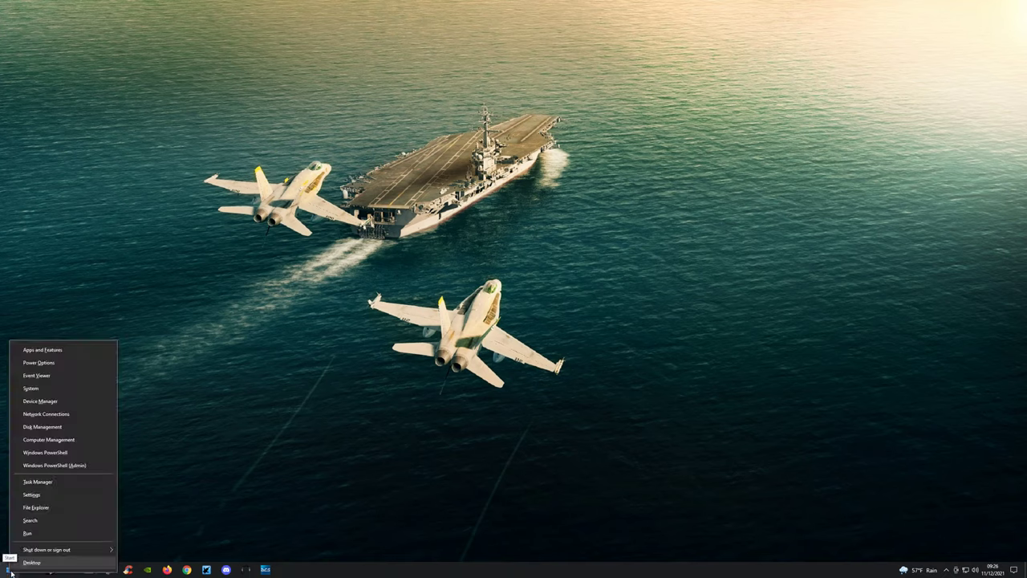
pyautogui.click(36, 533)
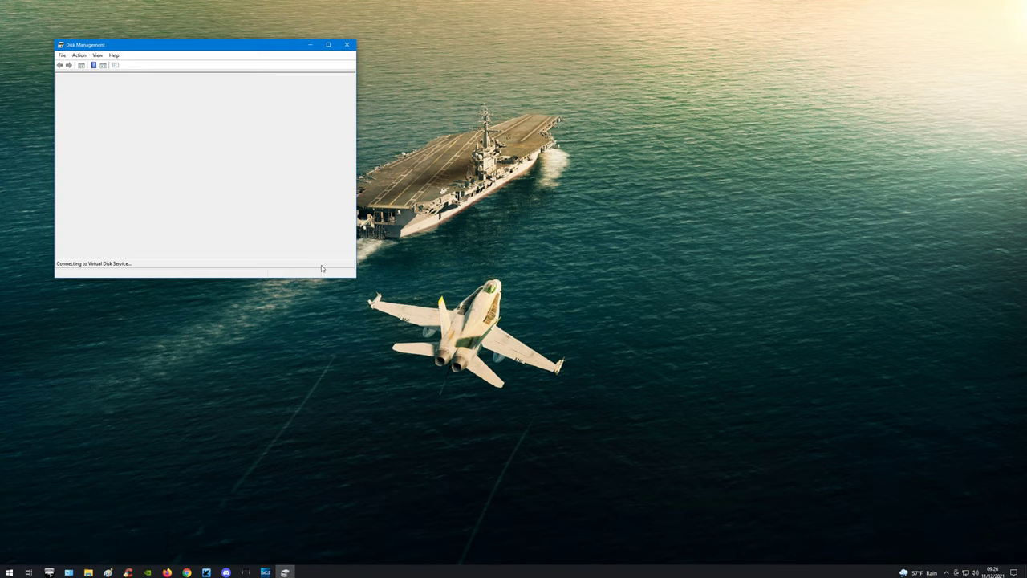
pyautogui.moveTo(364, 283); pyautogui.dragTo(891, 544)
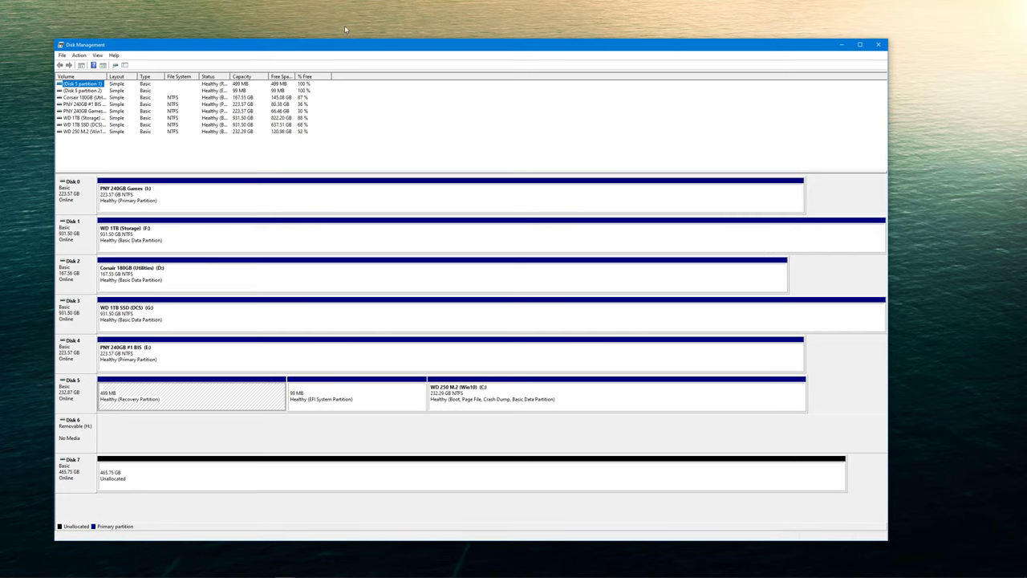
pyautogui.moveTo(353, 46)
pyautogui.mouseDown()
pyautogui.moveTo(382, 10)
pyautogui.moveTo(357, 33)
pyautogui.mouseUp()
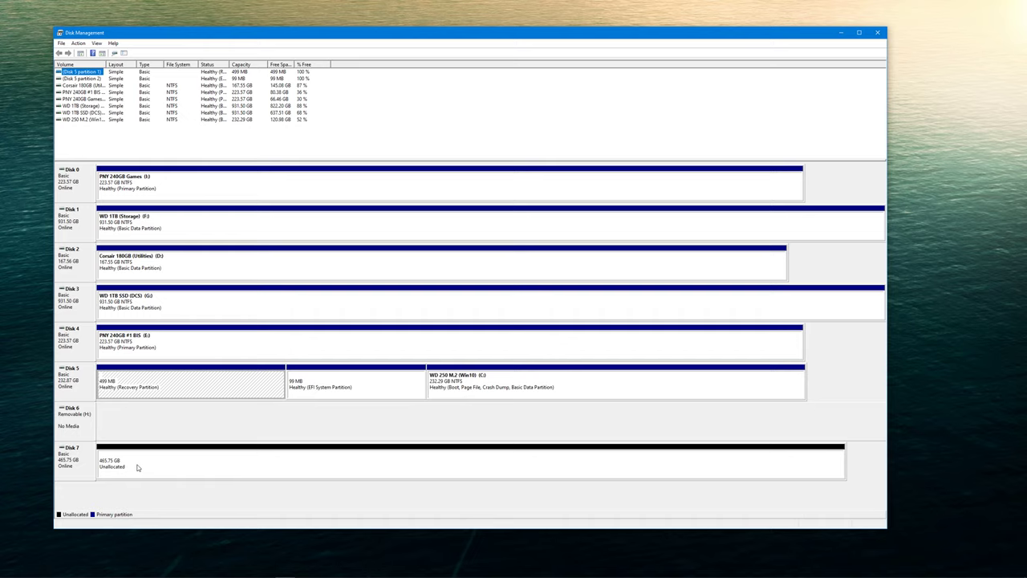
# Start a New Simple Volume on Disk 7's unallocated space at maximum size with drive letter J.
pyautogui.rightClick(134, 465)
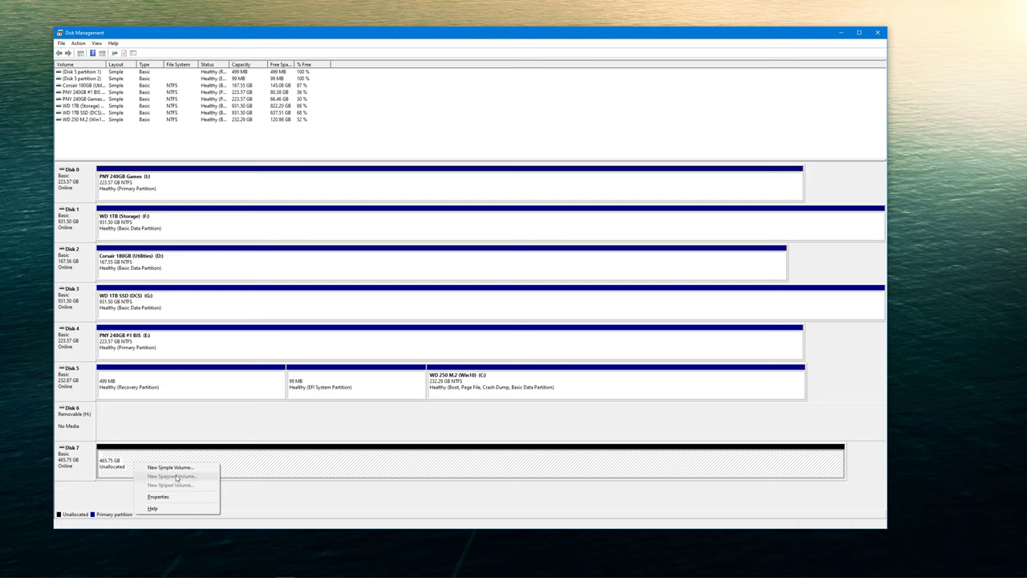
pyautogui.click(169, 467)
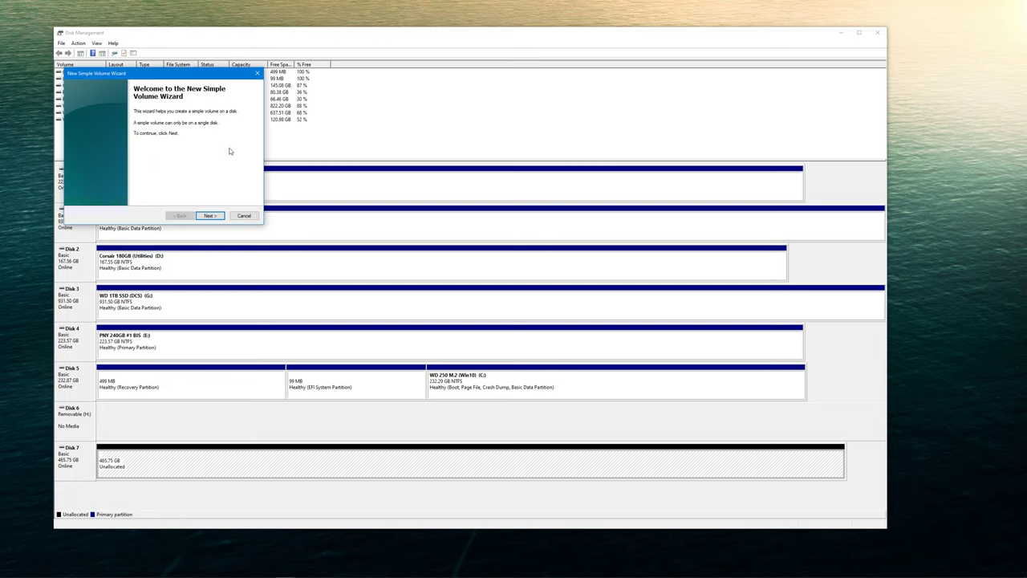
pyautogui.moveTo(214, 72); pyautogui.dragTo(514, 188)
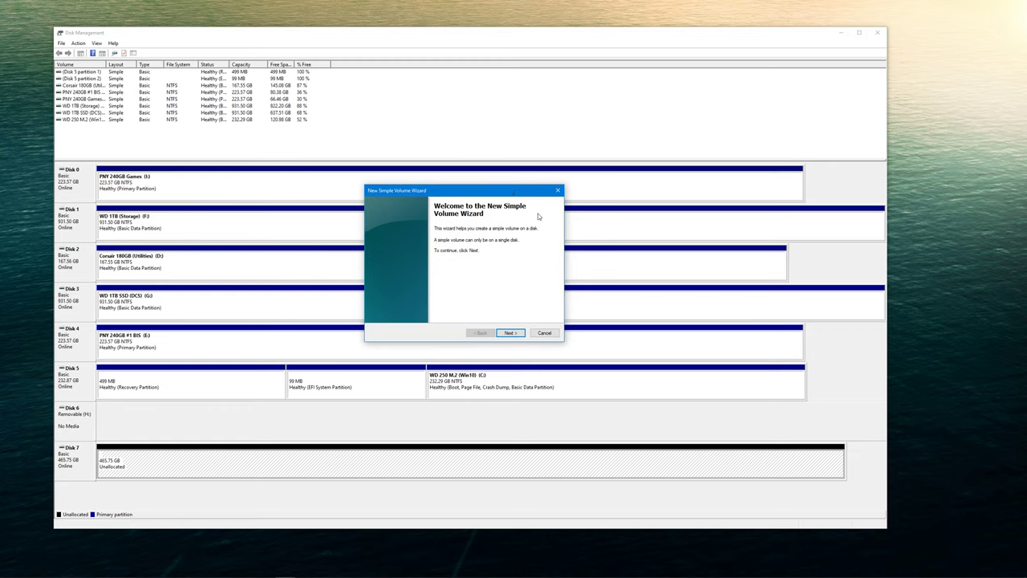
pyautogui.click(510, 332)
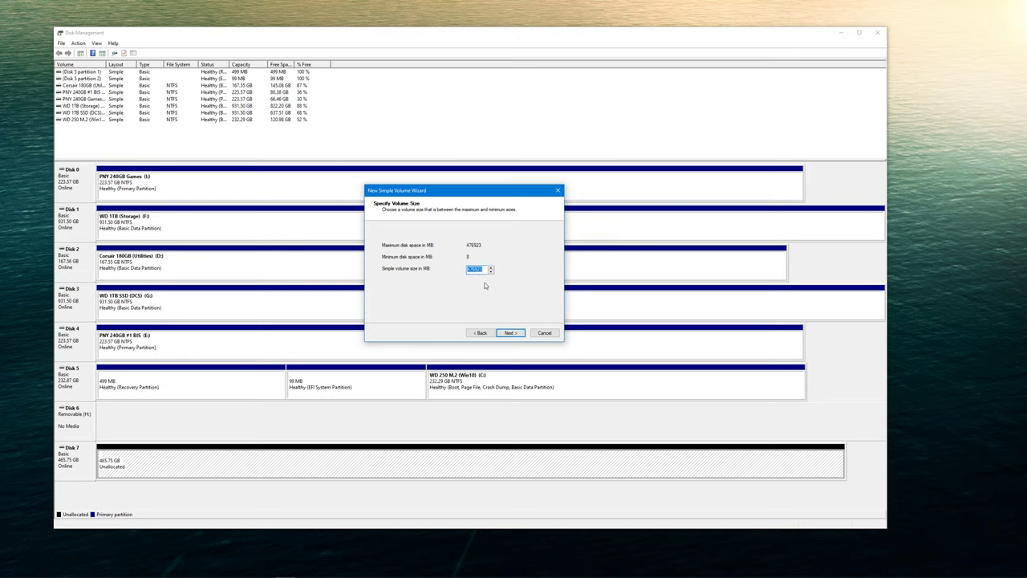
pyautogui.click(511, 333)
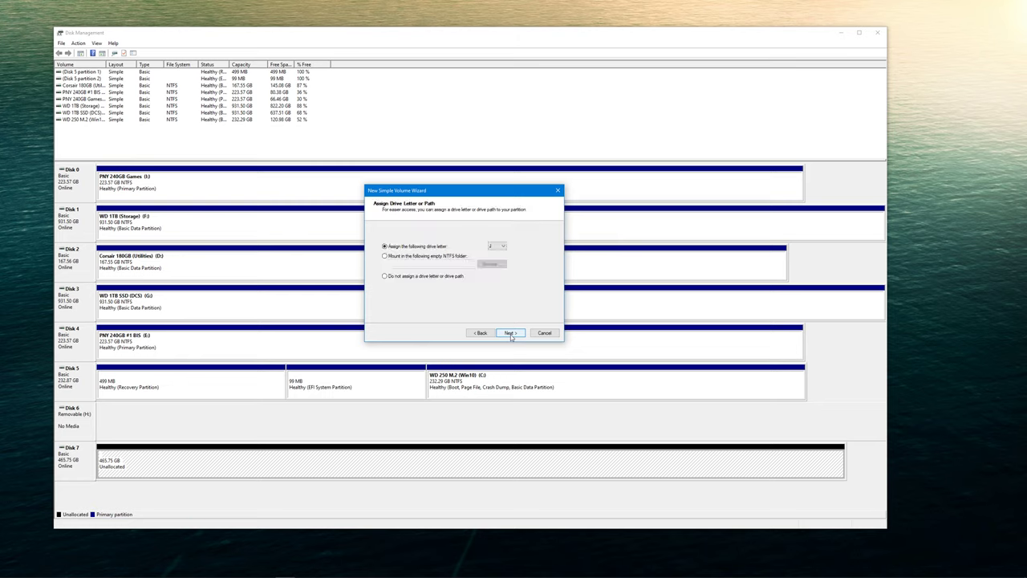
pyautogui.click(503, 246)
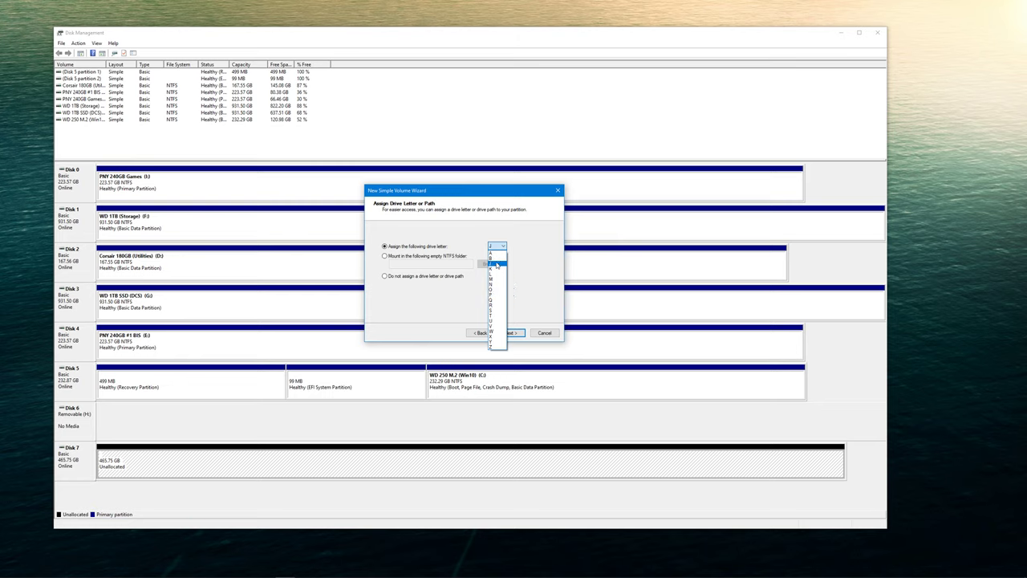
pyautogui.click(497, 264)
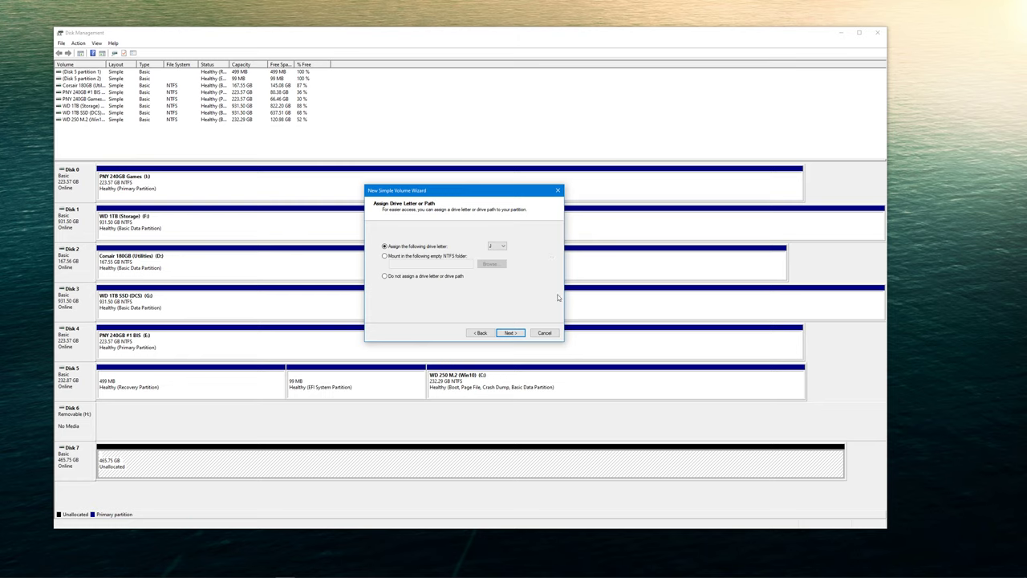
pyautogui.click(510, 333)
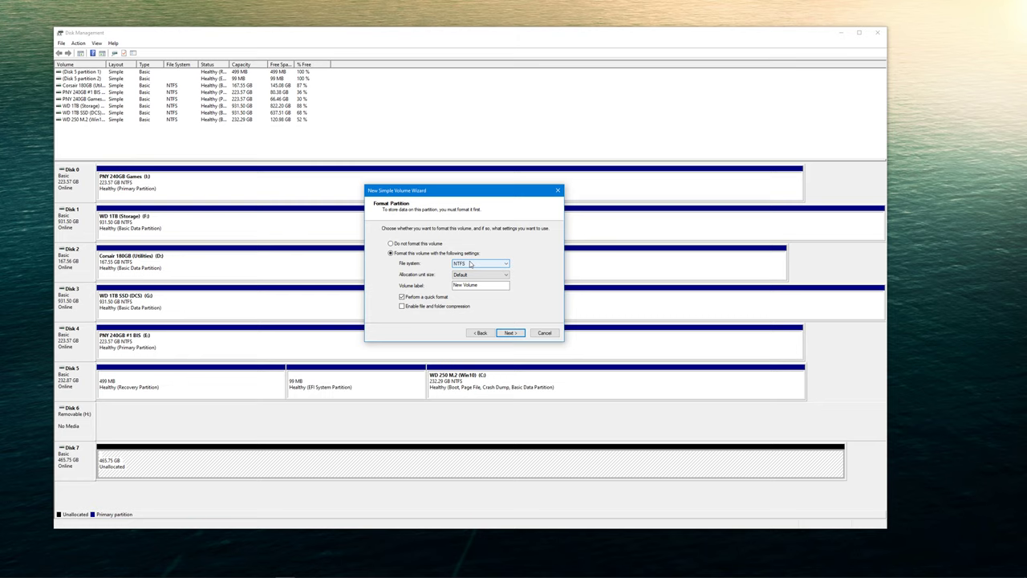
# Quick-format drive J as NTFS with volume label 'S 1TB (DCS)' and complete the wizard.
pyautogui.moveTo(488, 287); pyautogui.dragTo(319, 294)
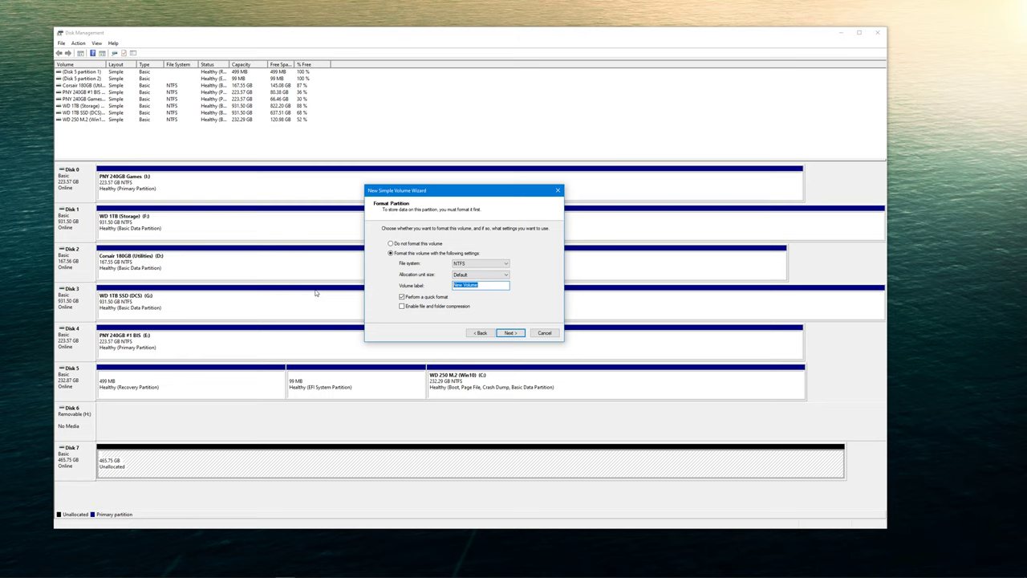
pyautogui.write('W')
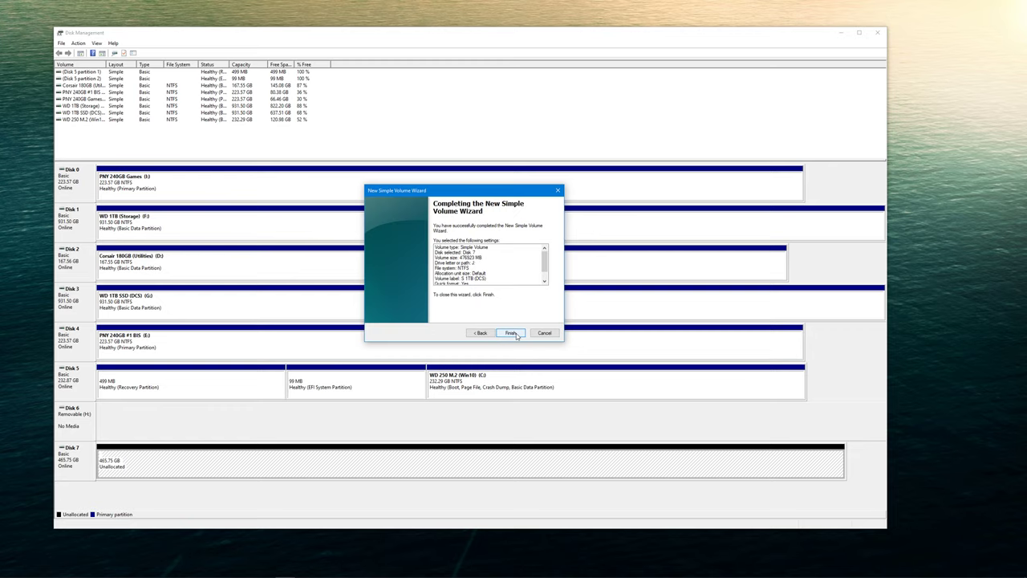
pyautogui.click(513, 333)
pyautogui.click(510, 332)
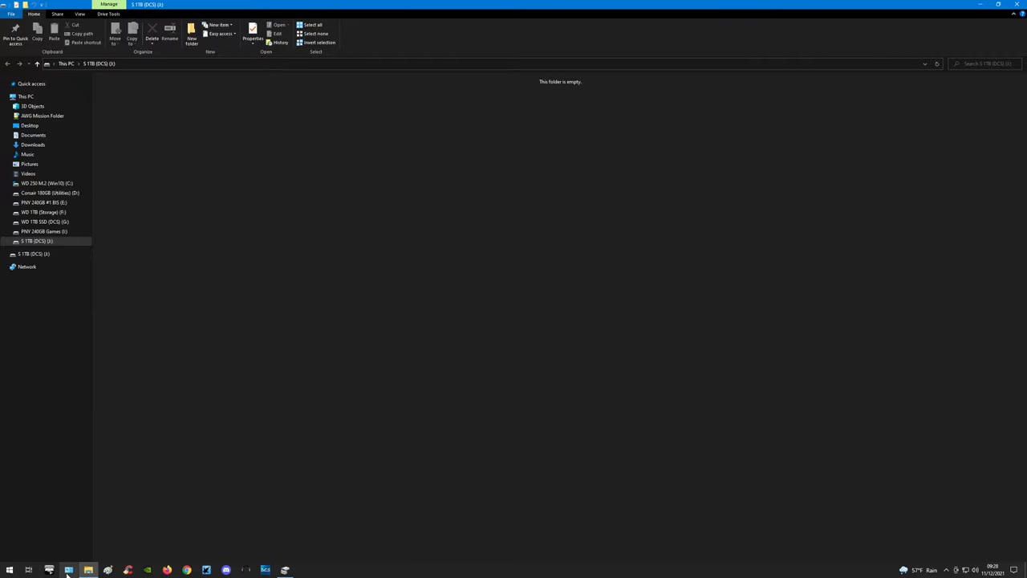
# In a new File Explorer window, browse the G: drive and F:\DCS INSTALL FOLDER.
pyautogui.rightClick(88, 574)
pyautogui.click(77, 527)
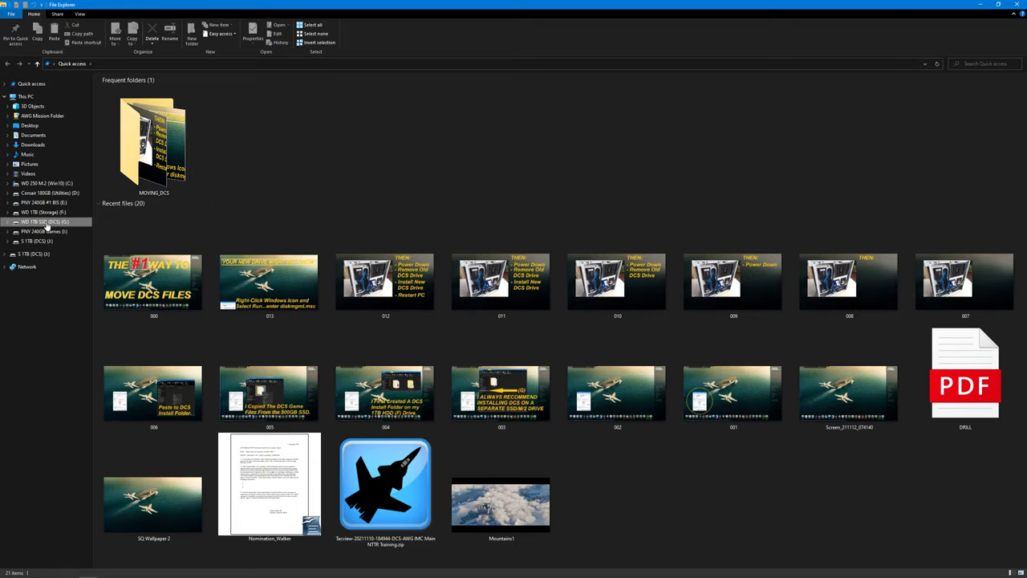
pyautogui.click(40, 222)
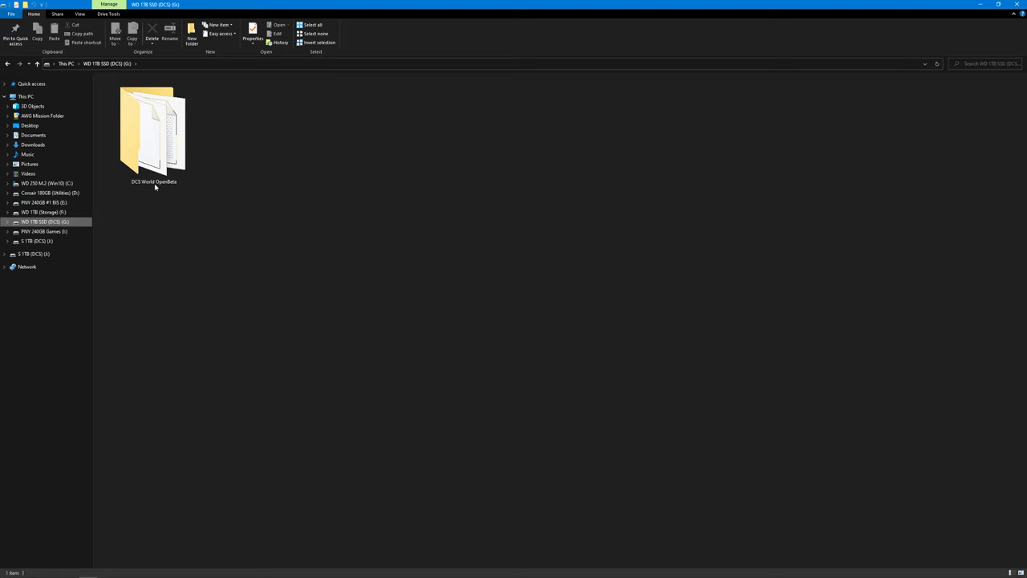
pyautogui.click(53, 214)
pyautogui.doubleClick(261, 168)
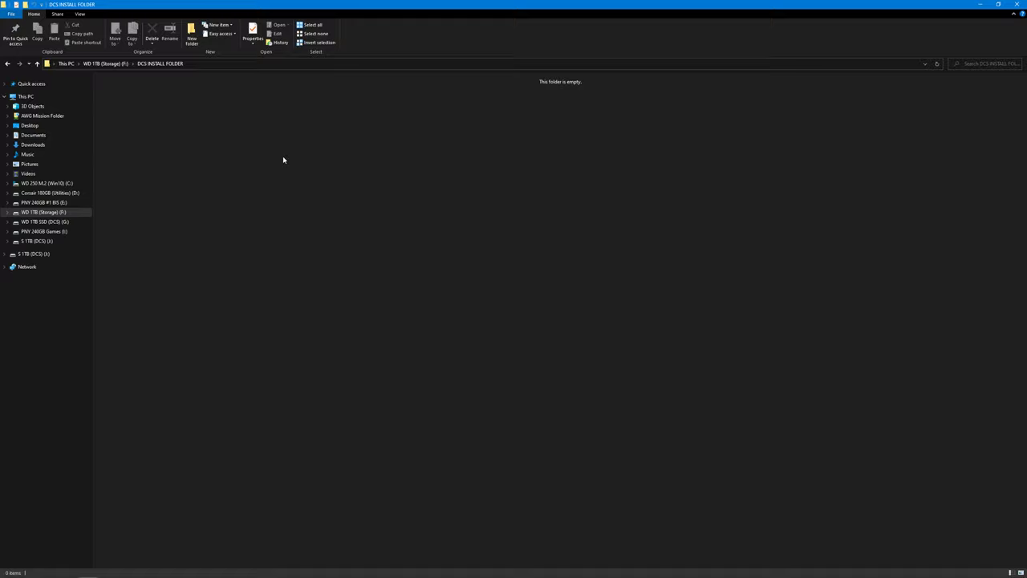
# Confirm the DCS INSTALL FOLDER and new J: drive are empty, then close File Explorer.
pyautogui.rightClick(212, 169)
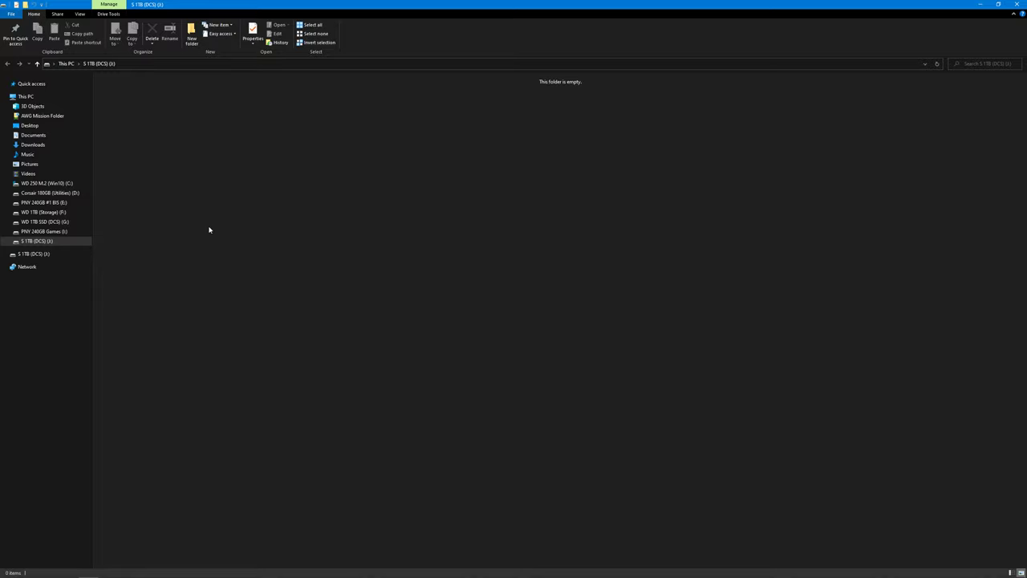
pyautogui.rightClick(209, 230)
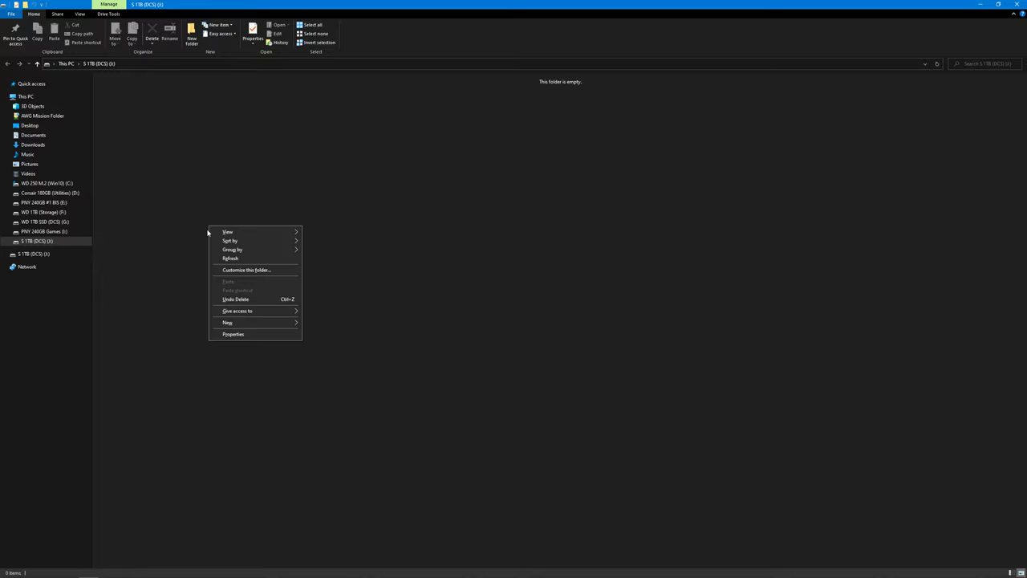
pyautogui.rightClick(173, 231)
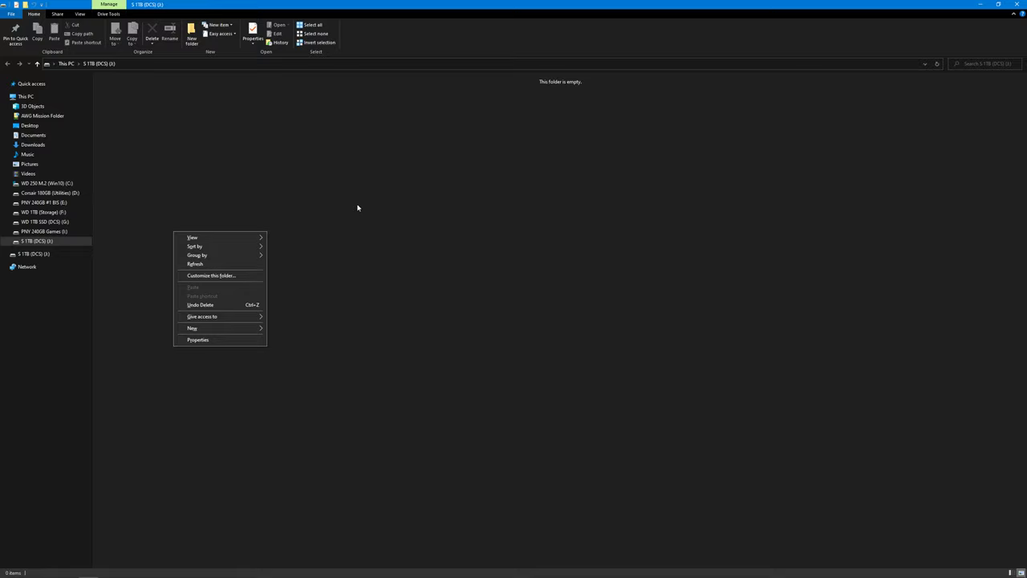
pyautogui.click(1017, 4)
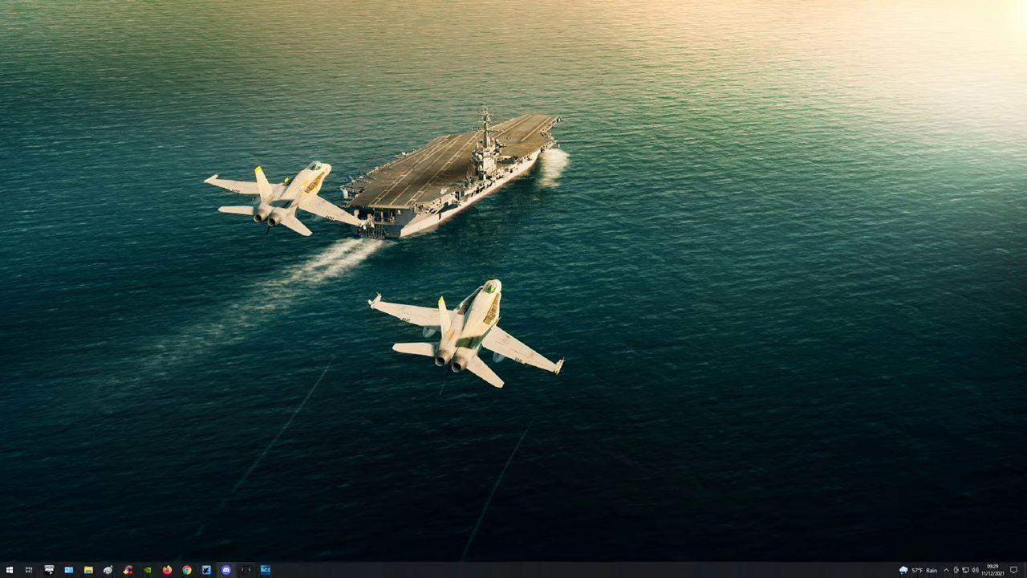
pyautogui.rightClick(266, 570)
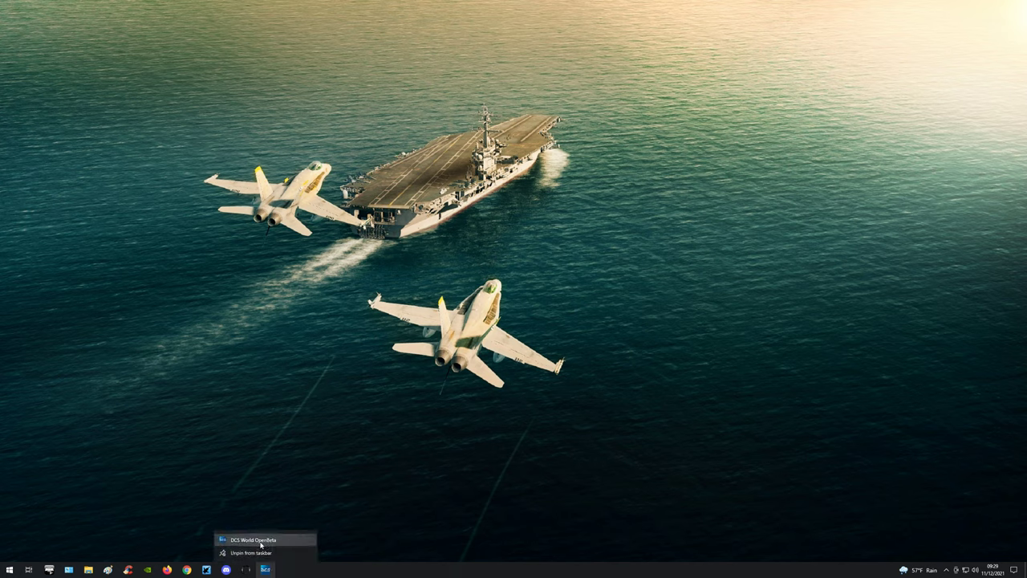
pyautogui.rightClick(261, 540)
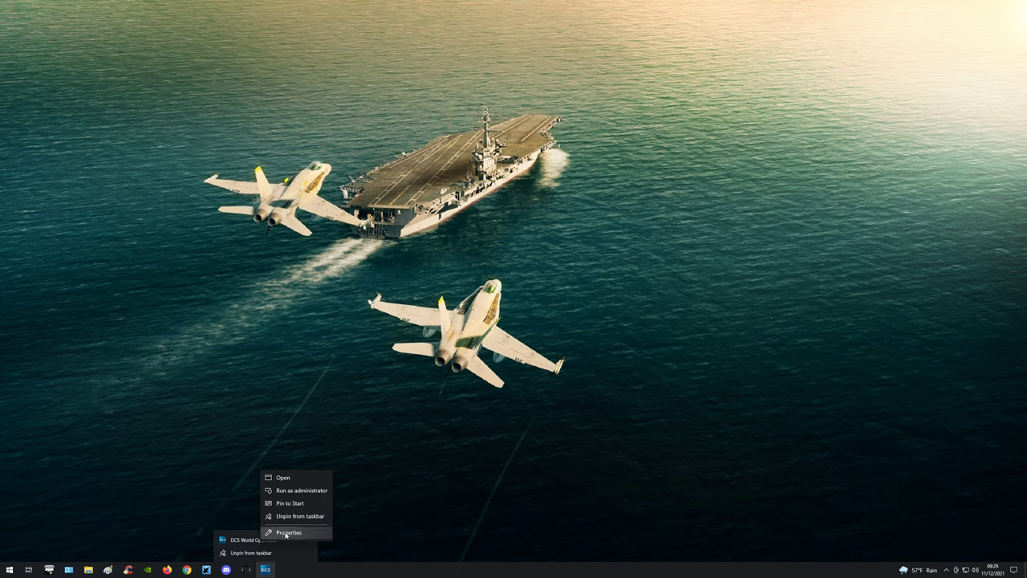
pyautogui.click(288, 532)
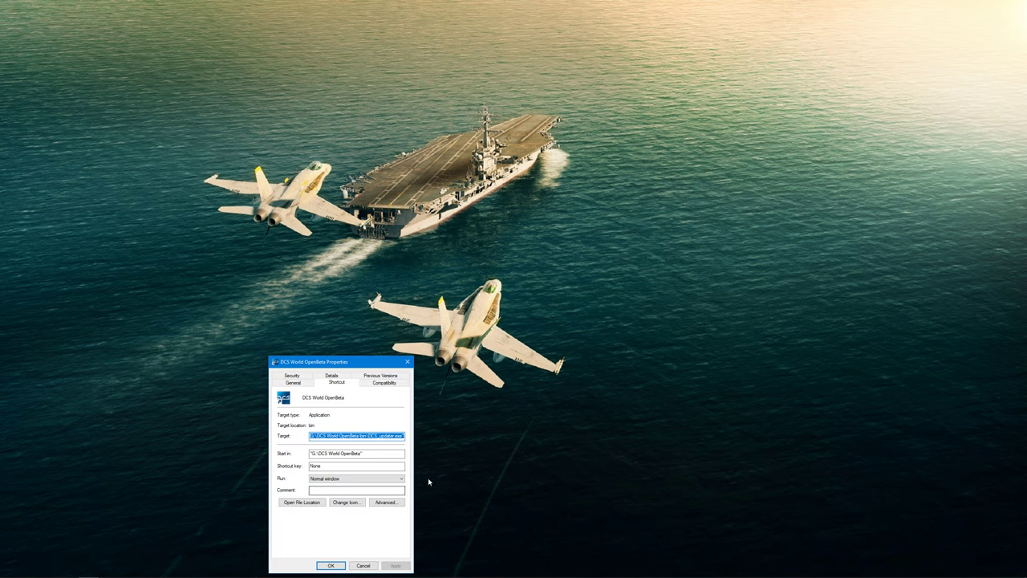
pyautogui.moveTo(375, 361); pyautogui.dragTo(293, 199)
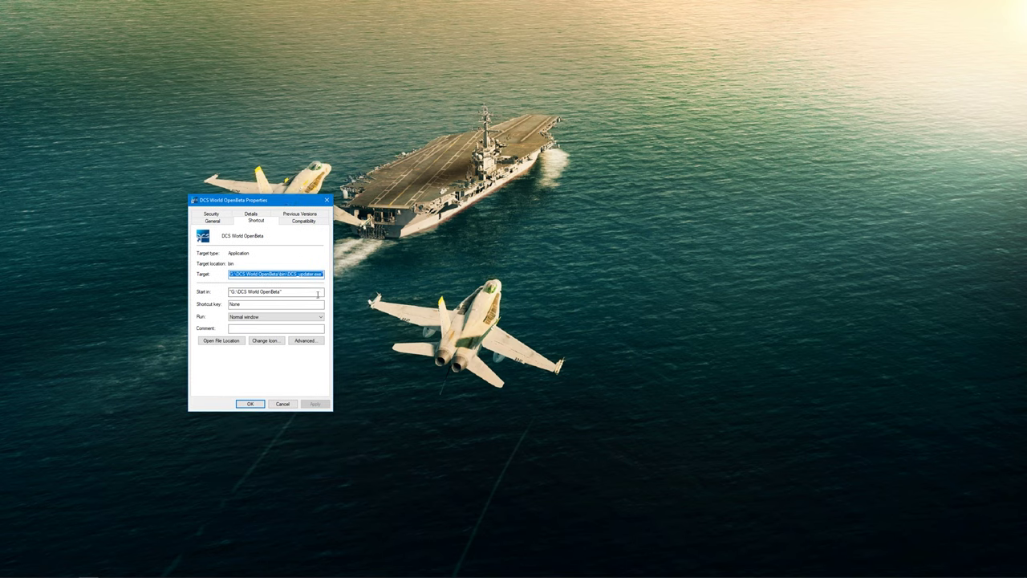
pyautogui.click(237, 293)
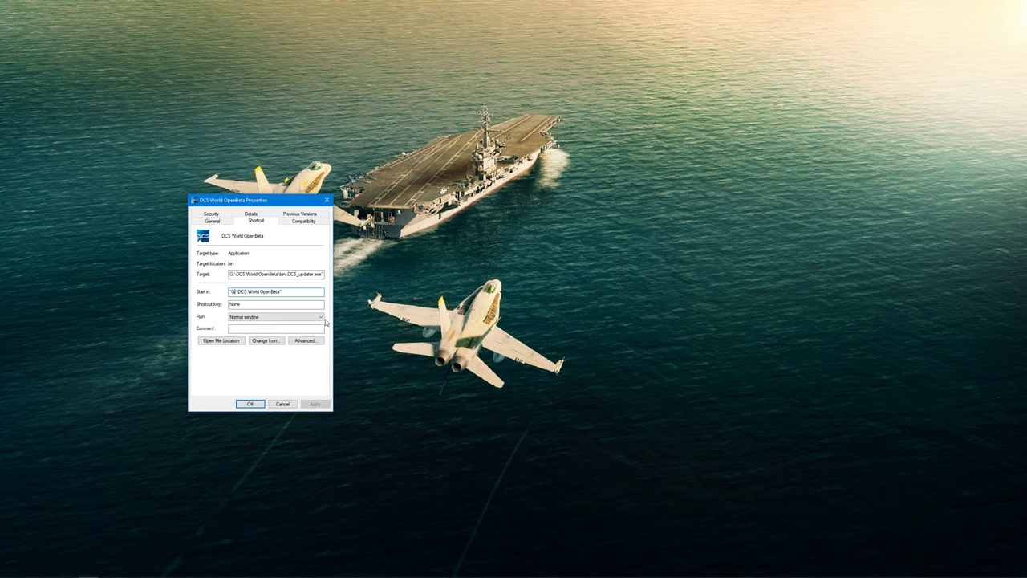
pyautogui.press('BackSpace')
pyautogui.press('BackSpace')
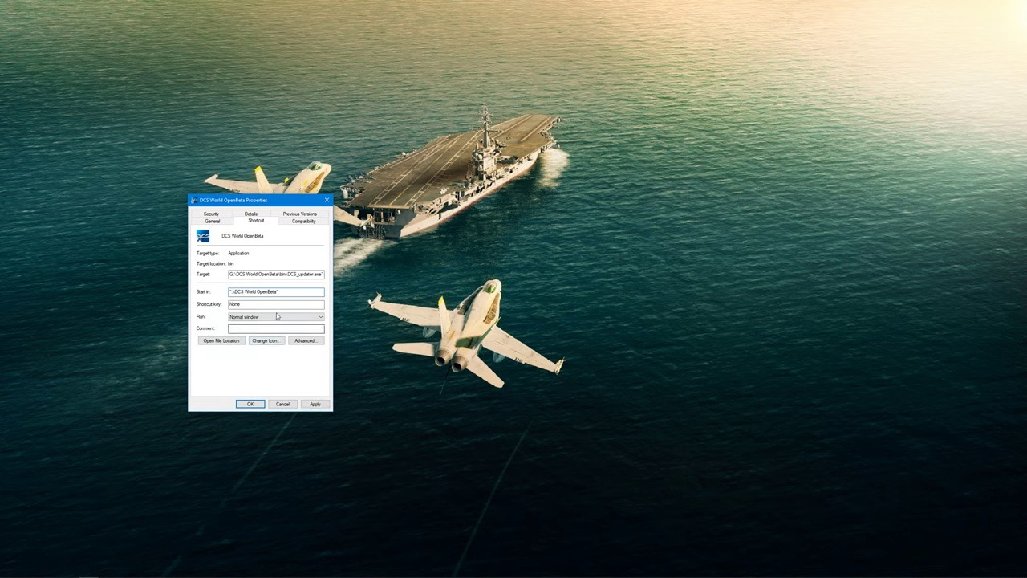
pyautogui.click(283, 404)
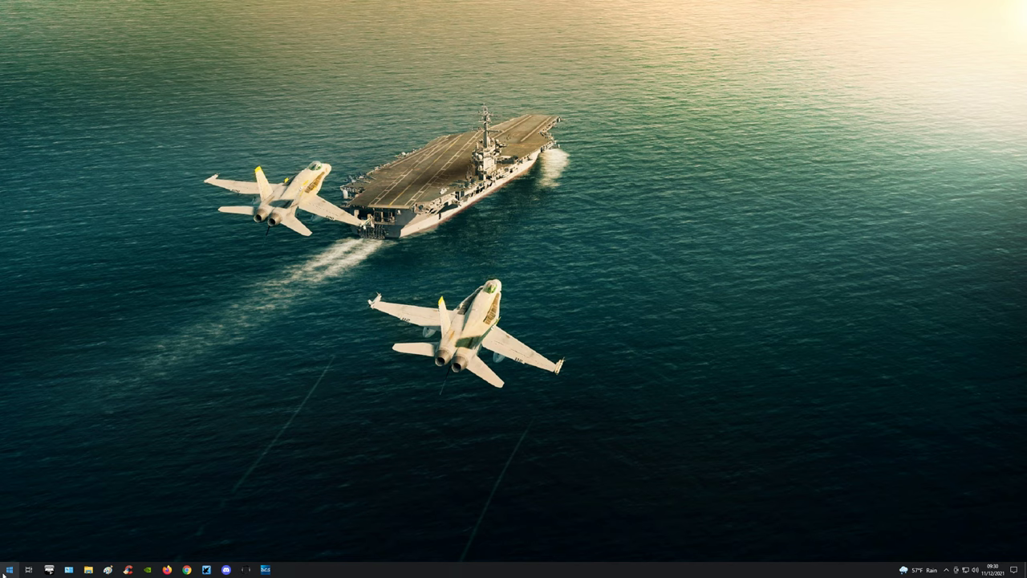
# Search Windows for 'update'.
pyautogui.rightClick(5, 572)
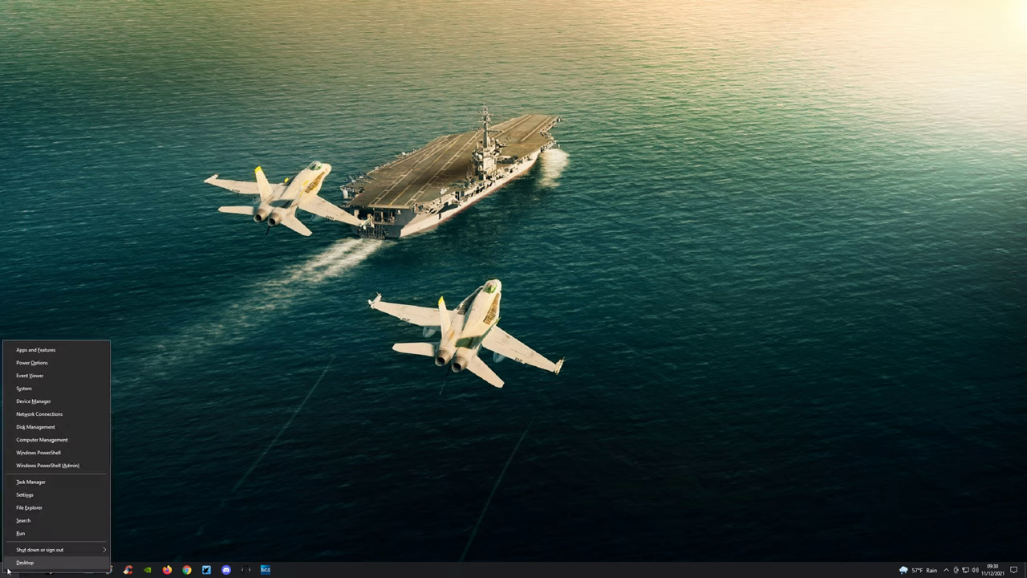
pyautogui.click(32, 521)
pyautogui.write('UP')
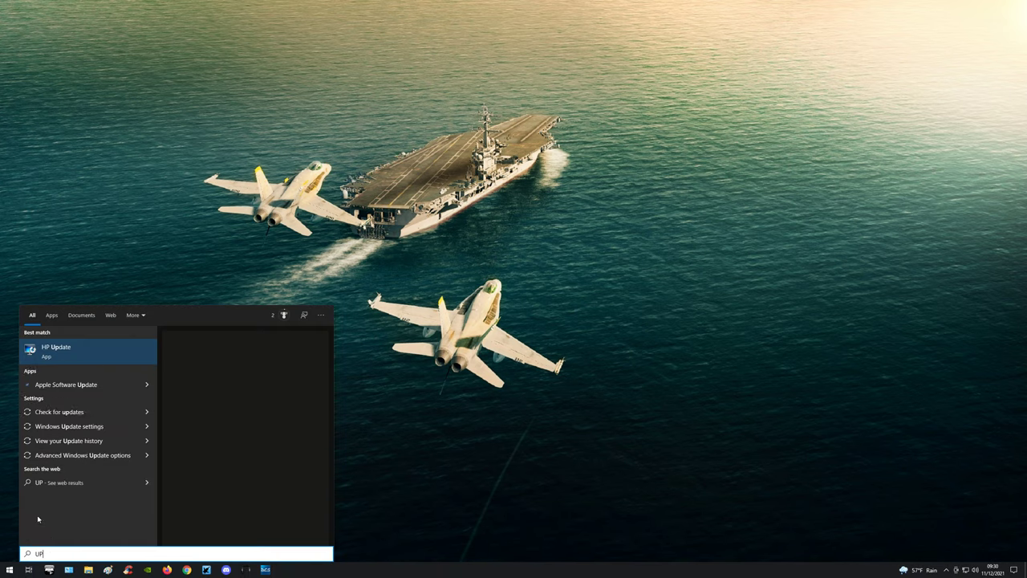
pyautogui.write('D')
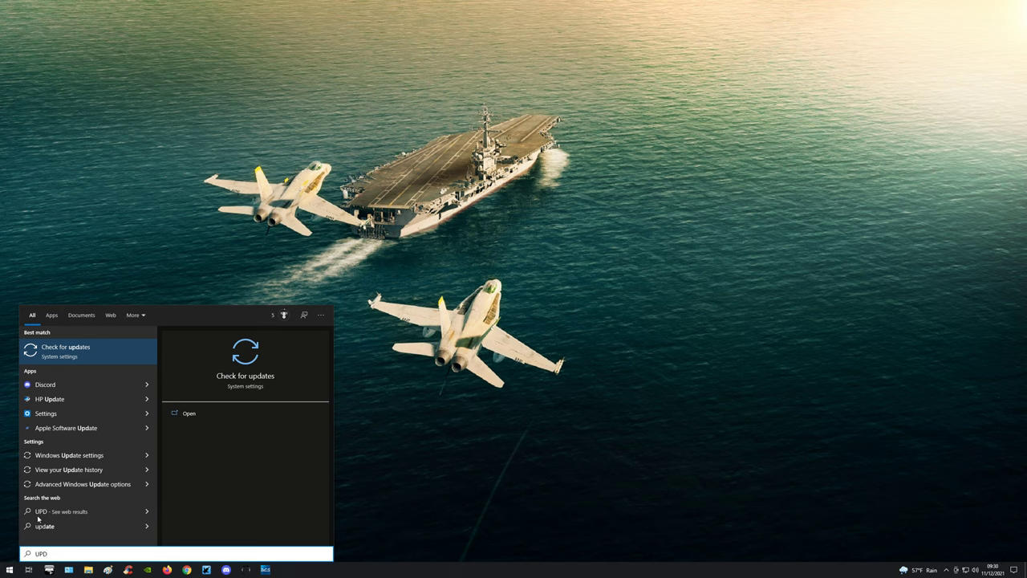
pyautogui.press('BackSpace')
pyautogui.press('BackSpace')
pyautogui.press('BackSpace')
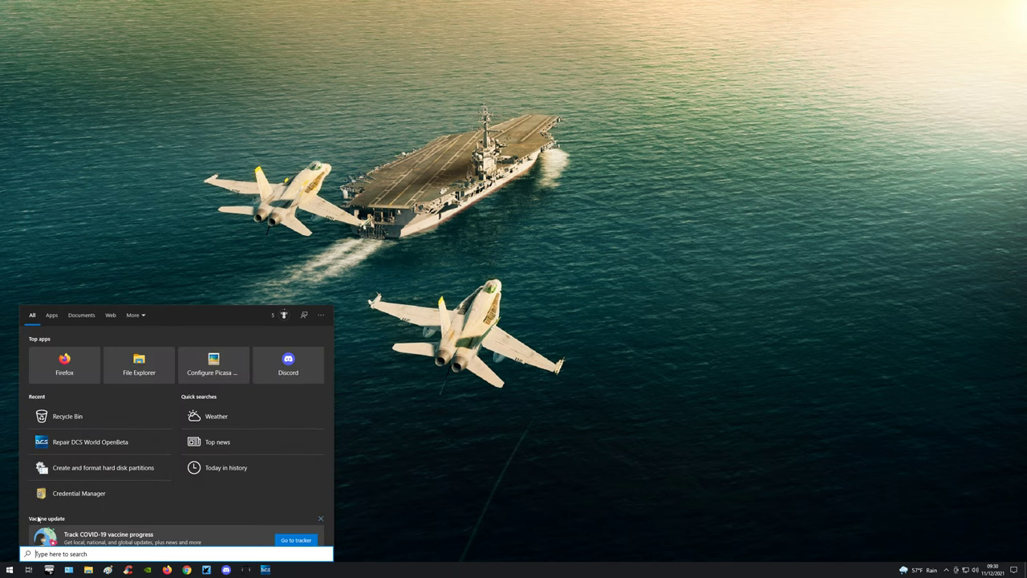
pyautogui.write('u')
pyautogui.press('BackSpace')
pyautogui.write('update')
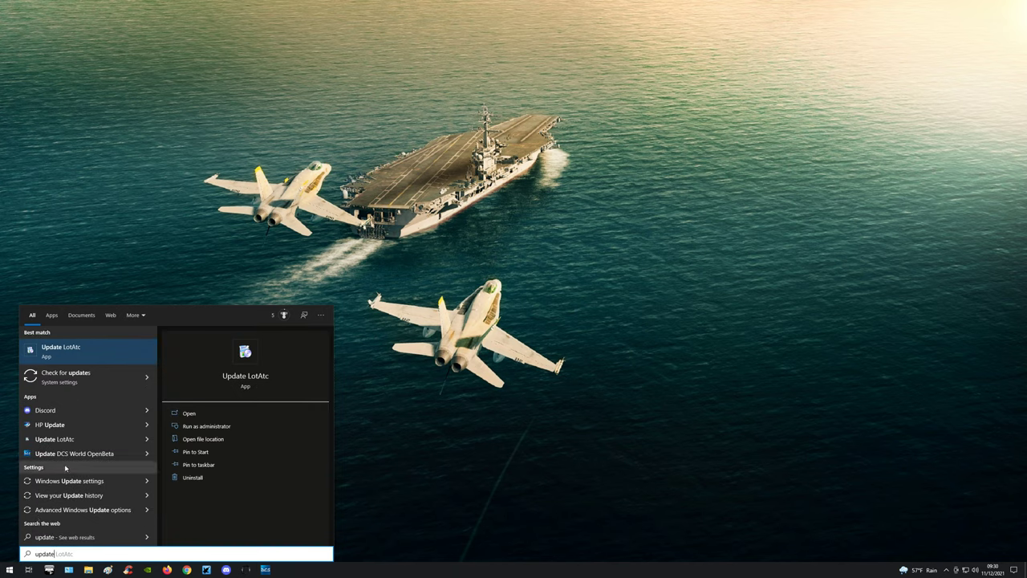
# Run Update DCS World OpenBeta and open the folder containing its shortcut.
pyautogui.click(65, 455)
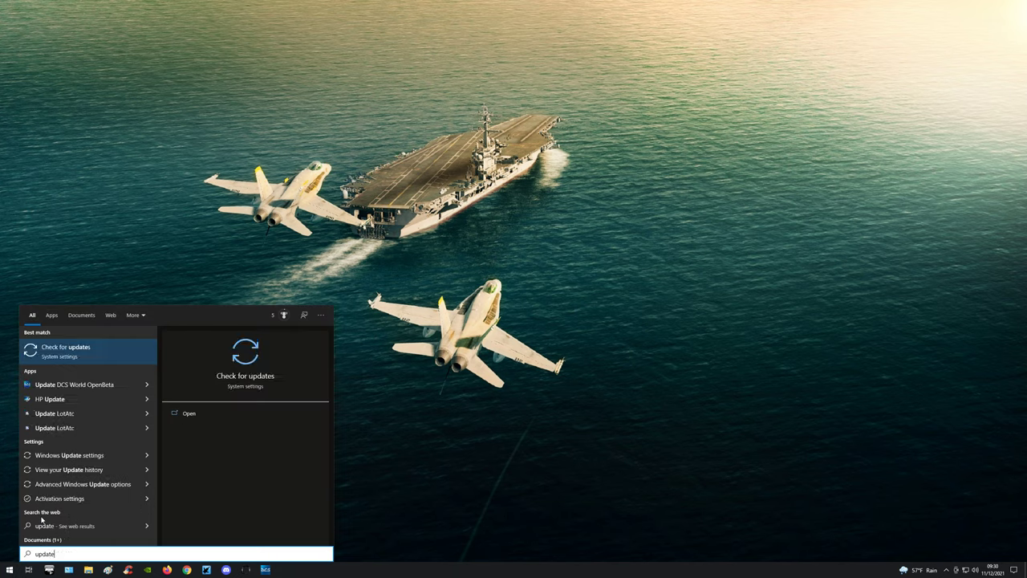
pyautogui.rightClick(95, 386)
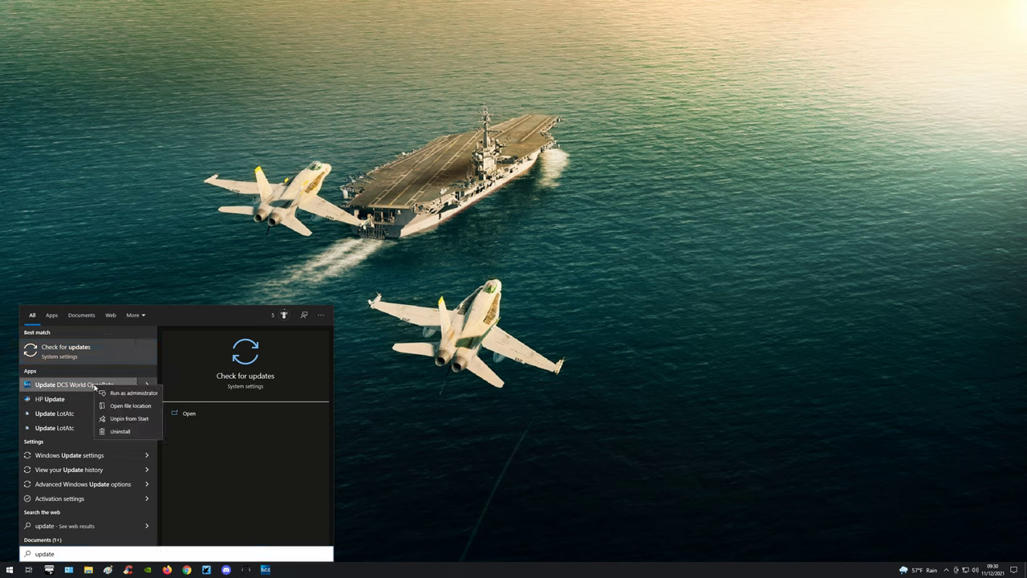
pyautogui.click(131, 407)
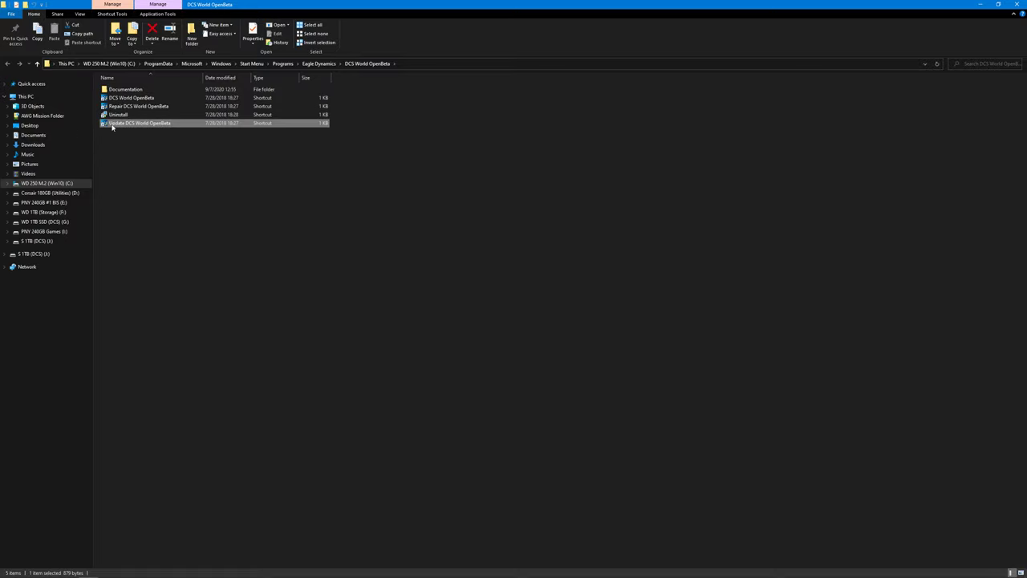
# Check the Update DCS World OpenBeta shortcut's properties.
pyautogui.rightClick(140, 125)
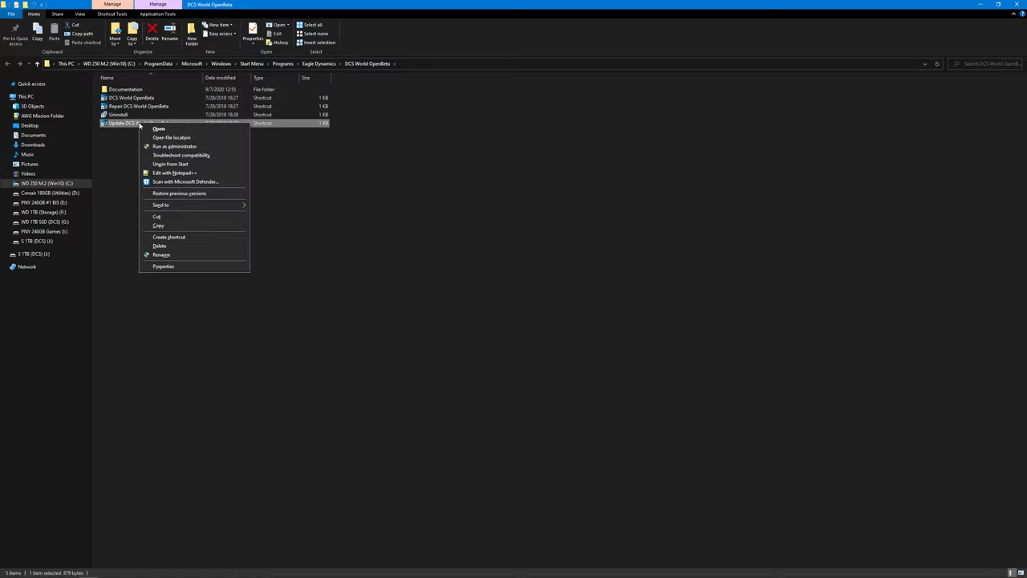
pyautogui.click(176, 268)
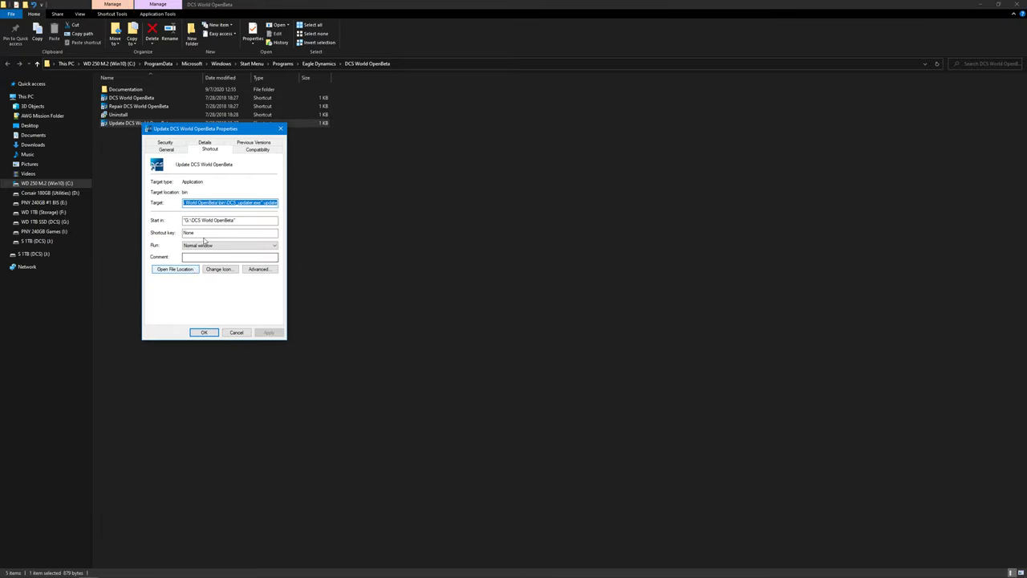
pyautogui.click(280, 128)
# Check the Repair DCS World OpenBeta shortcut's Start in path, then close all properties windows.
pyautogui.click(141, 106)
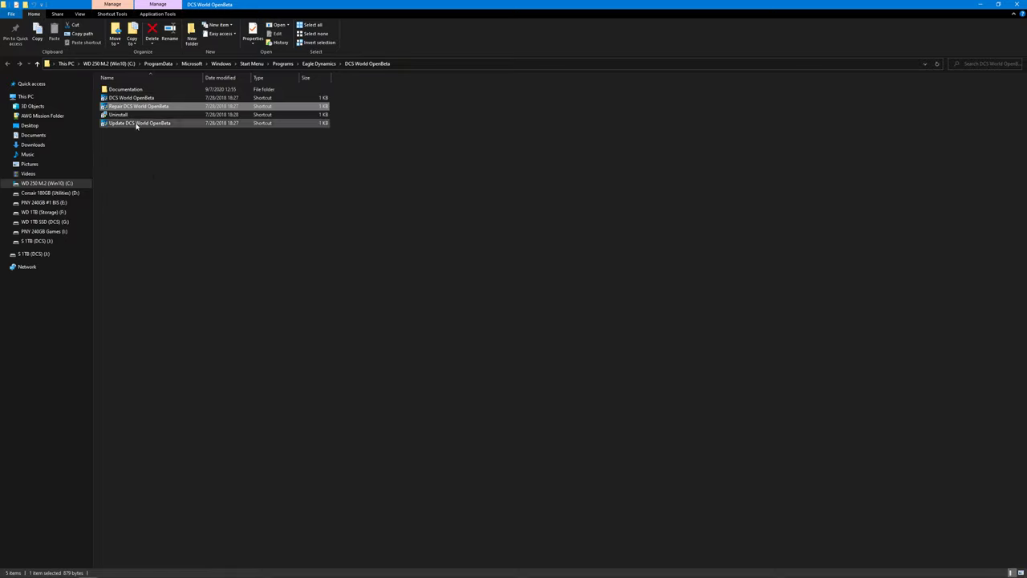
pyautogui.rightClick(142, 109)
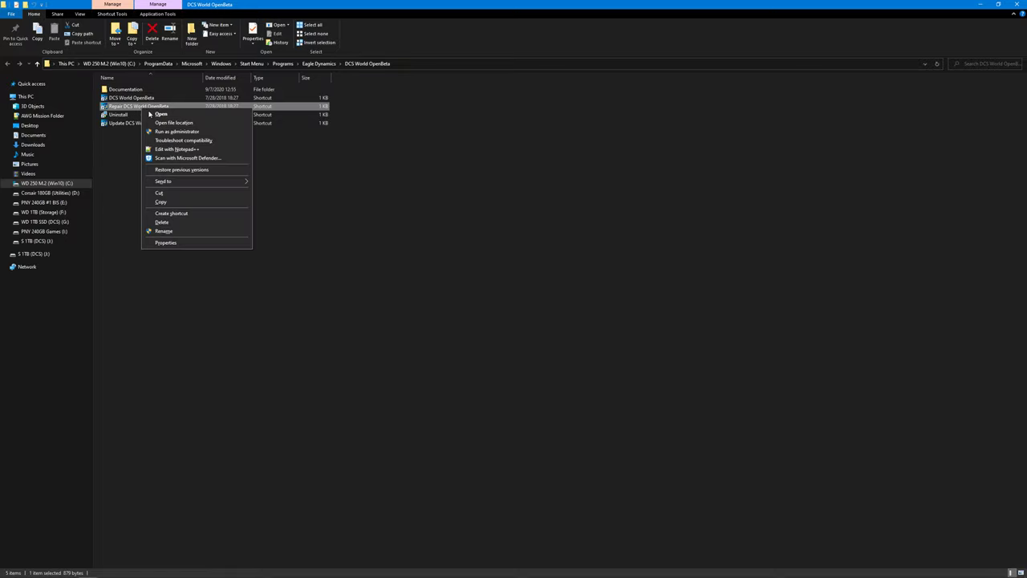
pyautogui.click(170, 242)
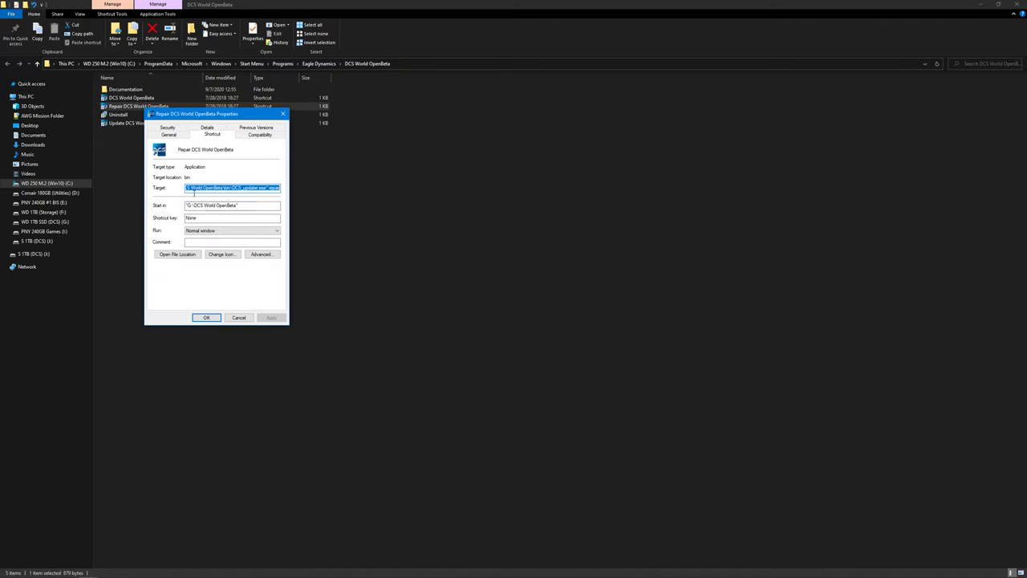
pyautogui.click(195, 207)
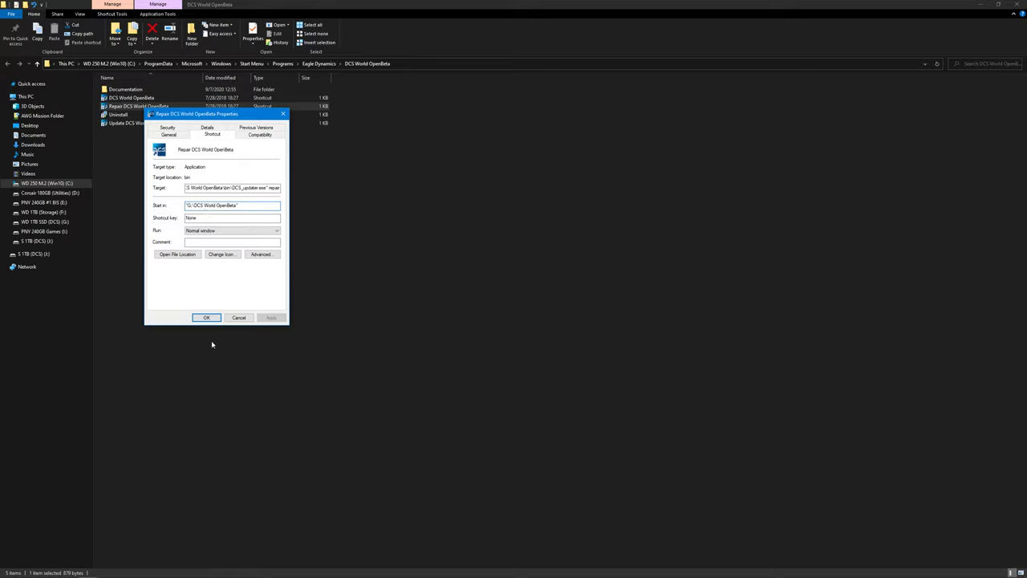
pyautogui.click(208, 318)
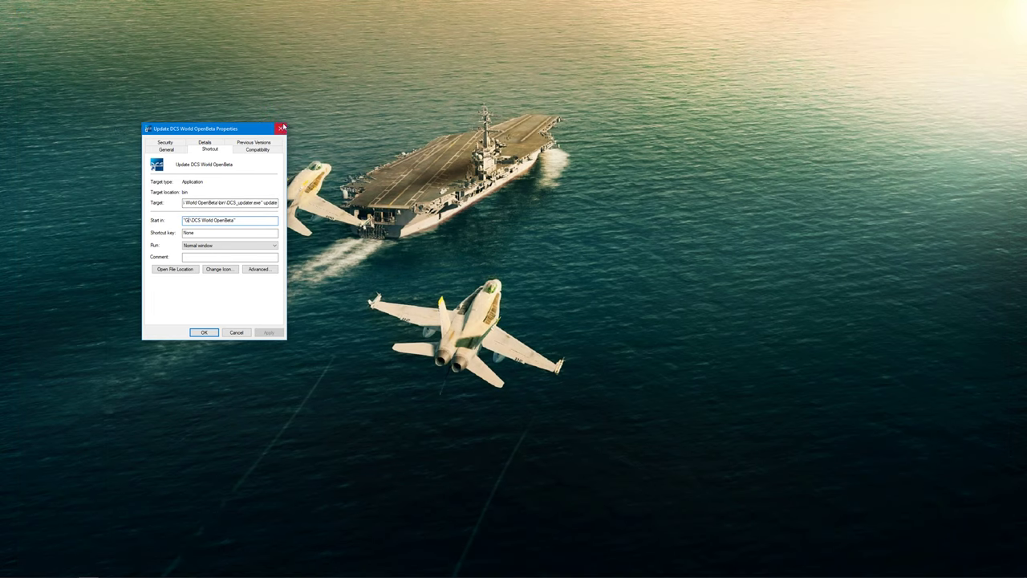
pyautogui.click(280, 129)
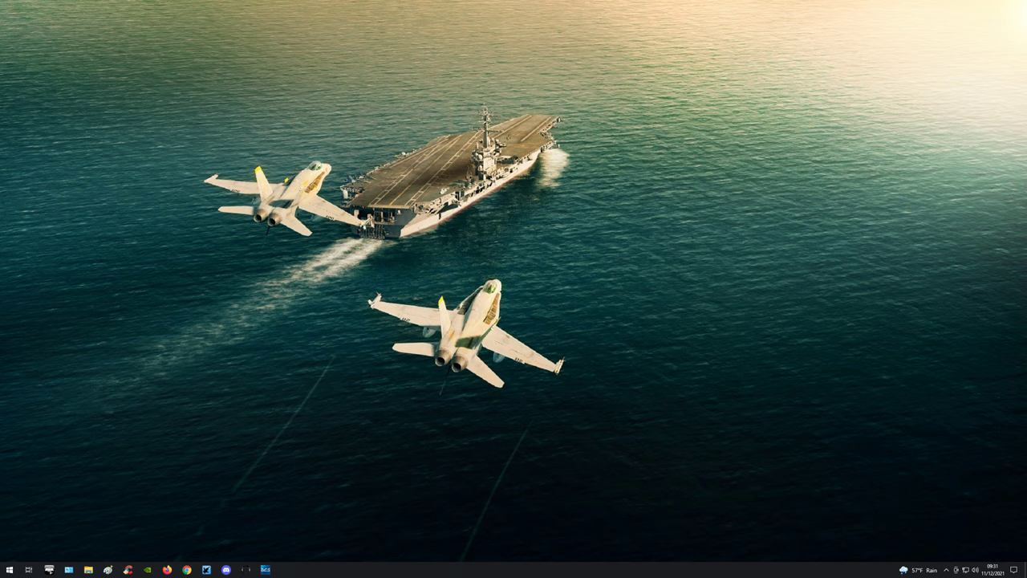